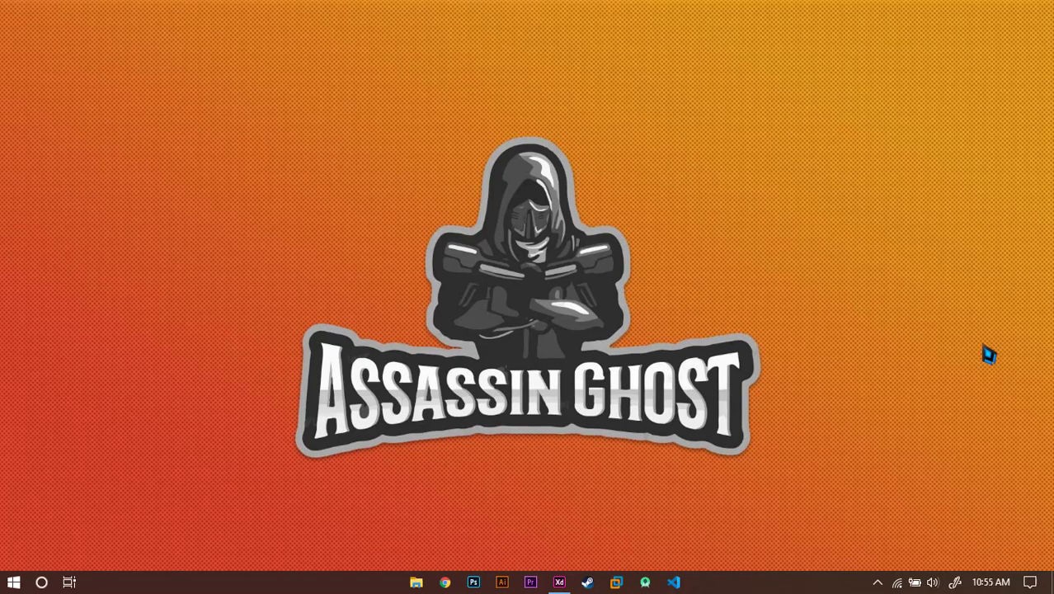
left_click(560, 583)
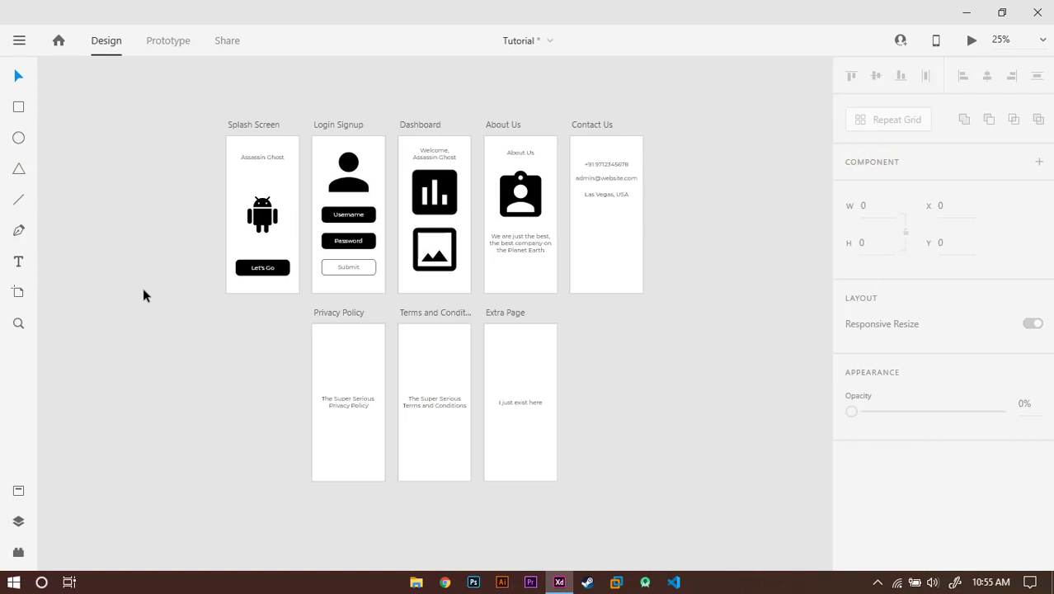
left_click(233, 125)
left_click(322, 125)
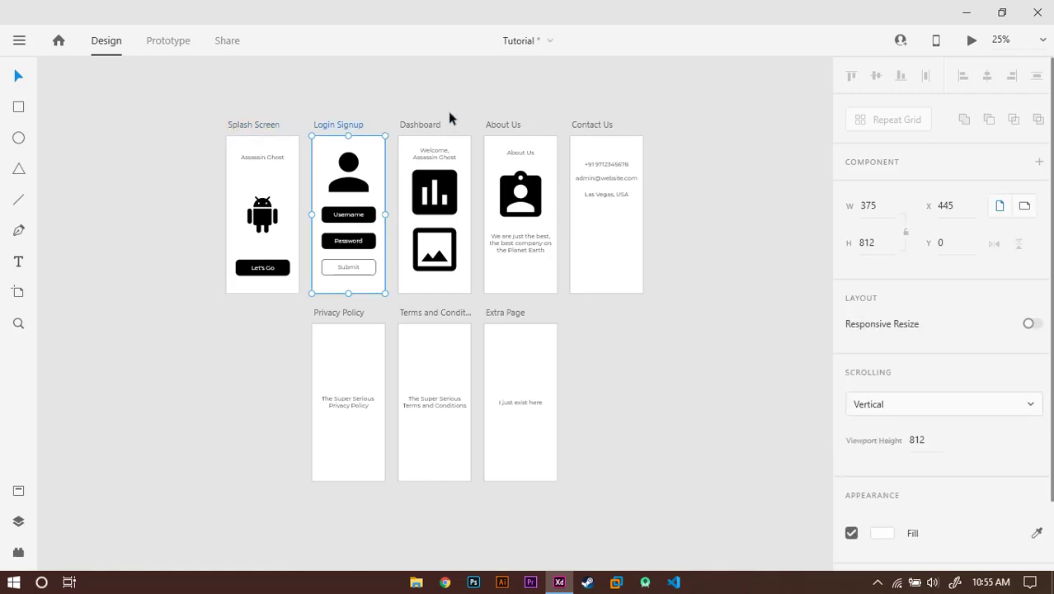
left_click(428, 125)
left_click(522, 122)
left_click(581, 125)
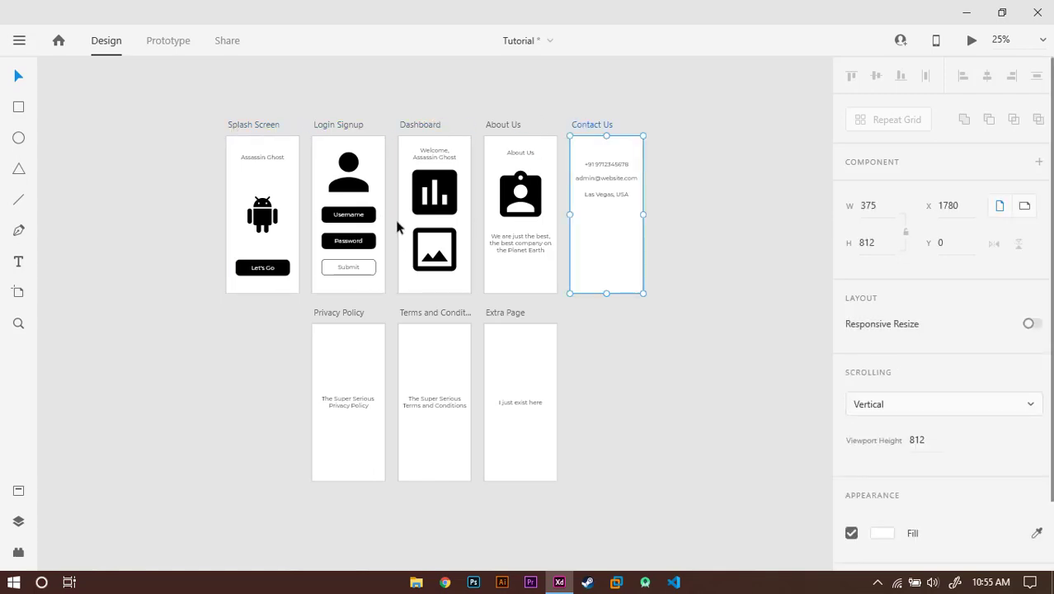
left_click(255, 311)
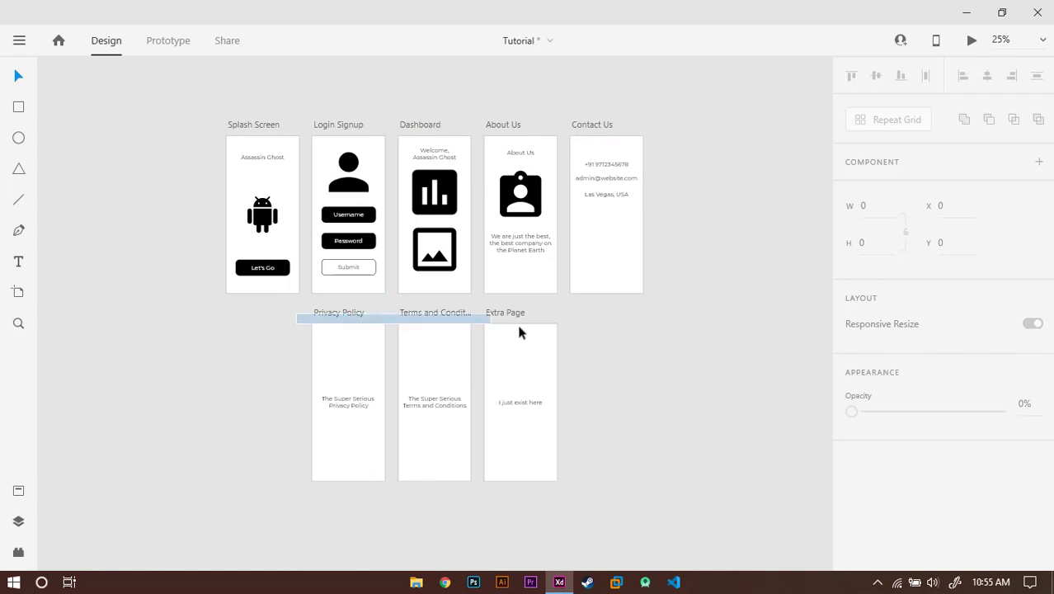
mouse_move(298, 313)
left_mouse_down()
mouse_move(544, 338)
mouse_move(280, 440)
left_mouse_up()
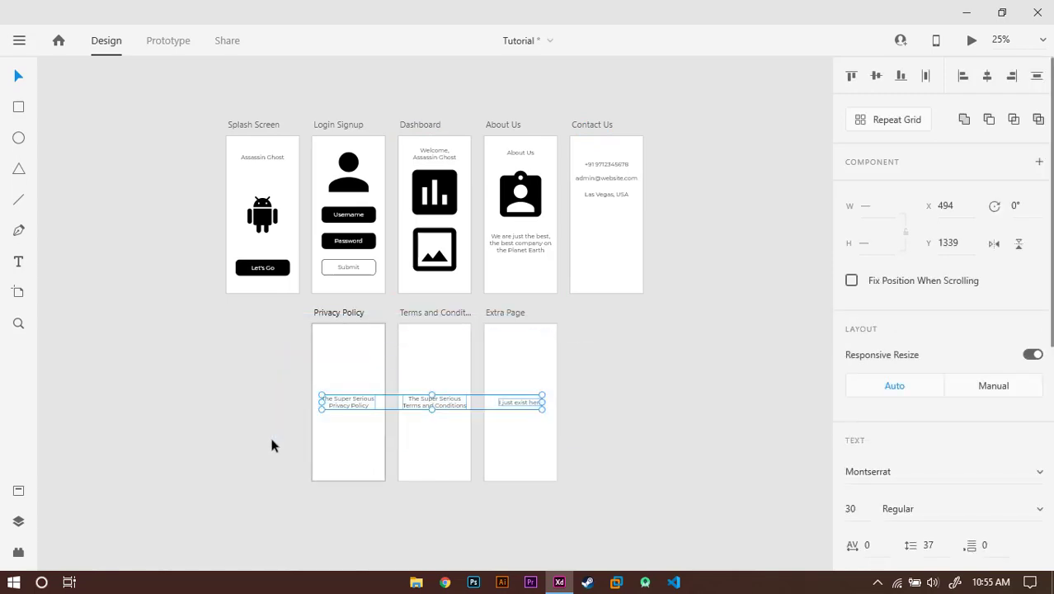
left_click(269, 434)
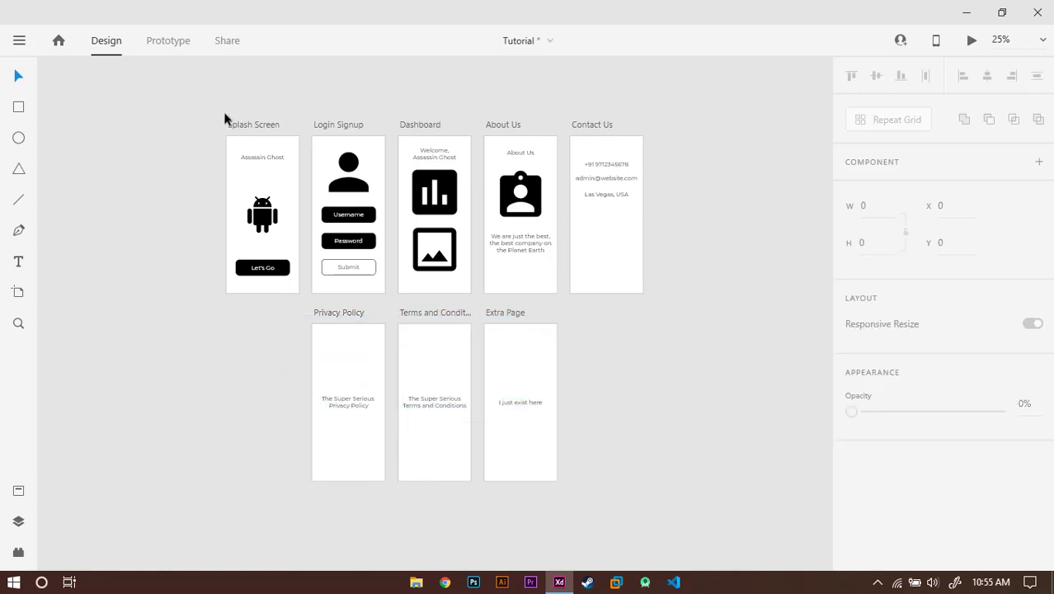
left_click(230, 43)
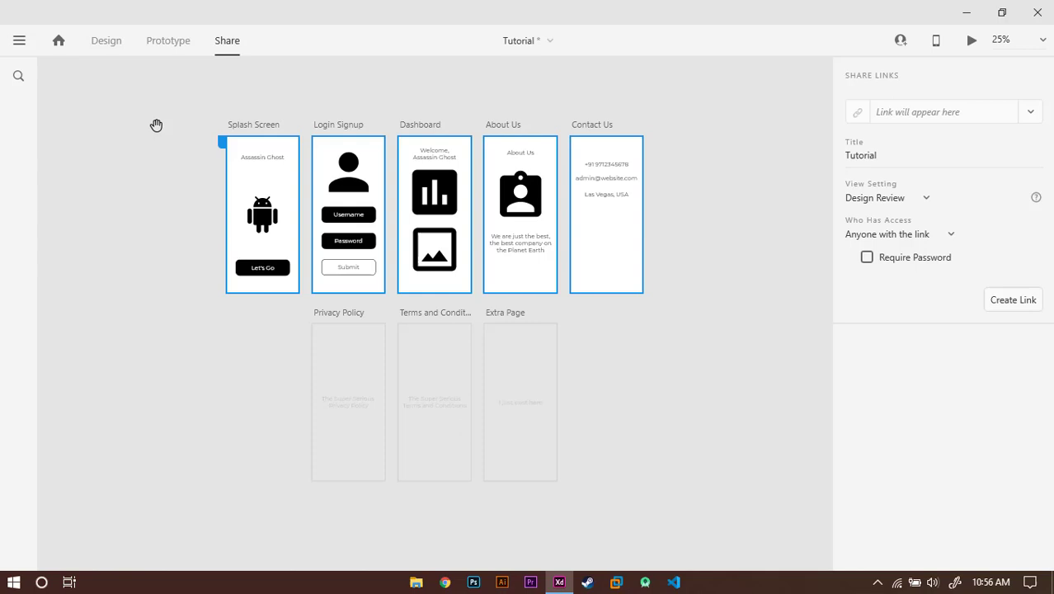
left_click(116, 45)
left_click(180, 45)
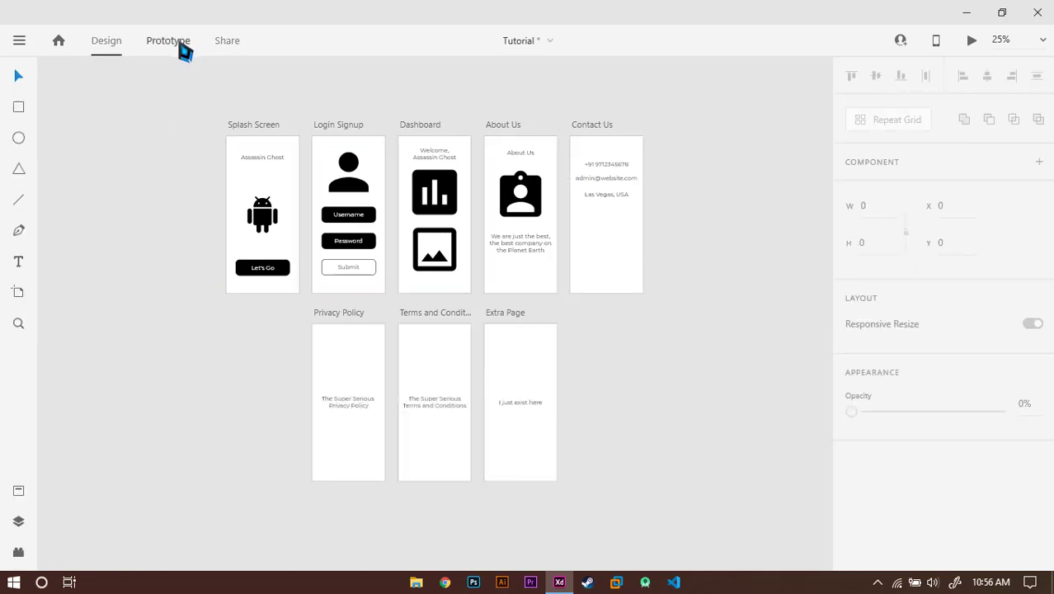
left_click(225, 45)
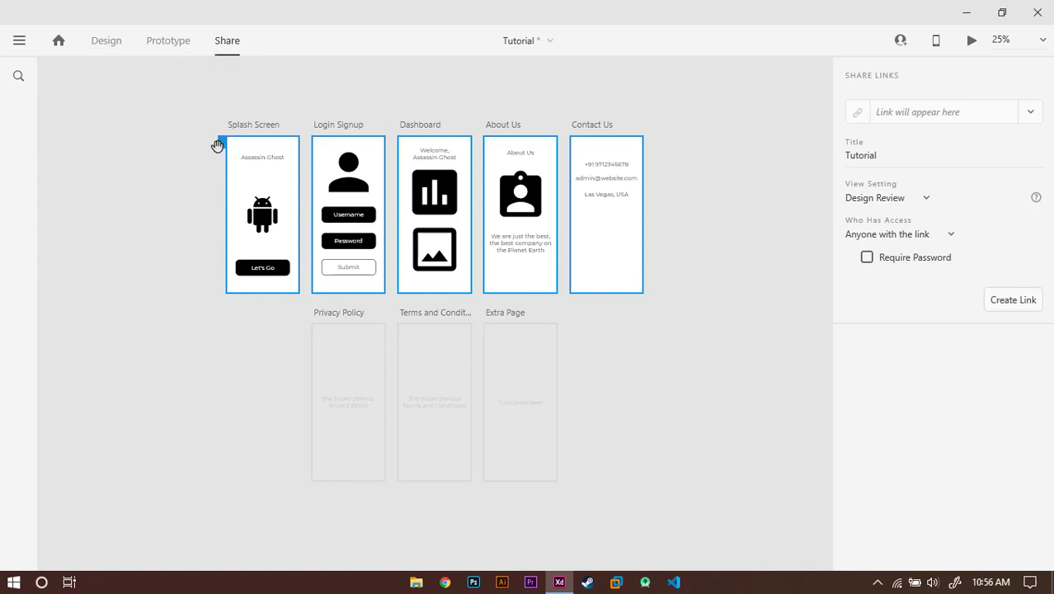
Return to Prototype mode and zoom in on the Splash Screen artboard
left_click(169, 46)
left_click(122, 41)
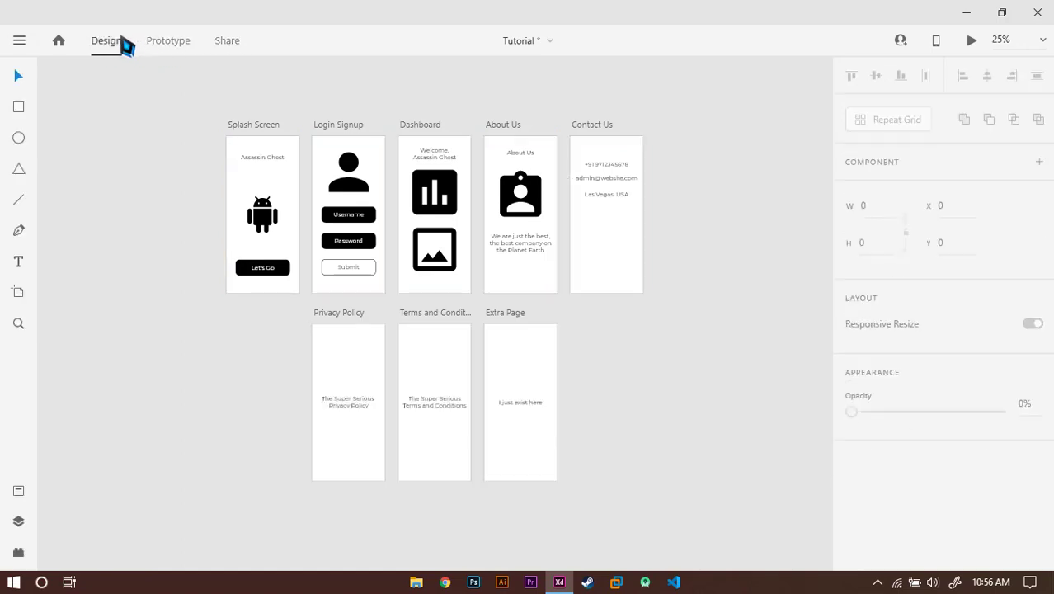
left_click(157, 45)
key("ctrl+equal")
scroll(205, 172, "up", 5)
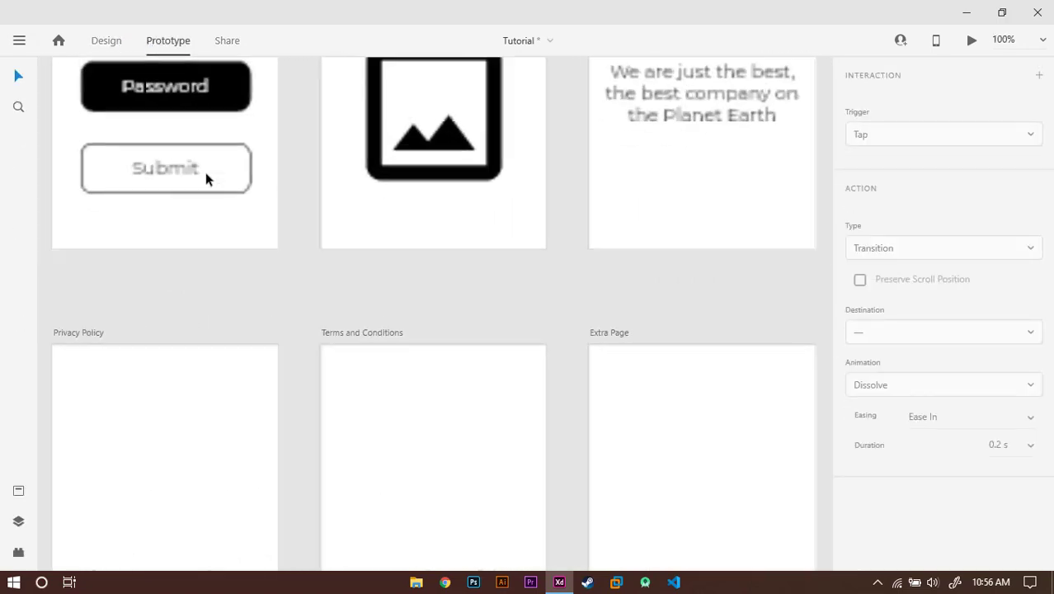
left_click_drag(350, 268, 416, 308)
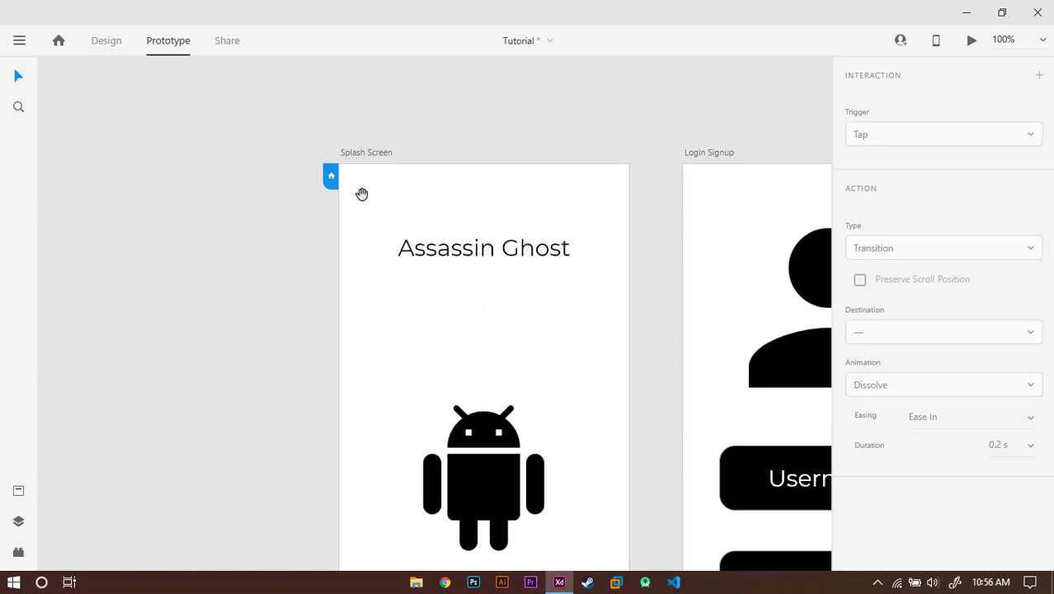
scroll(354, 176, "down", 2)
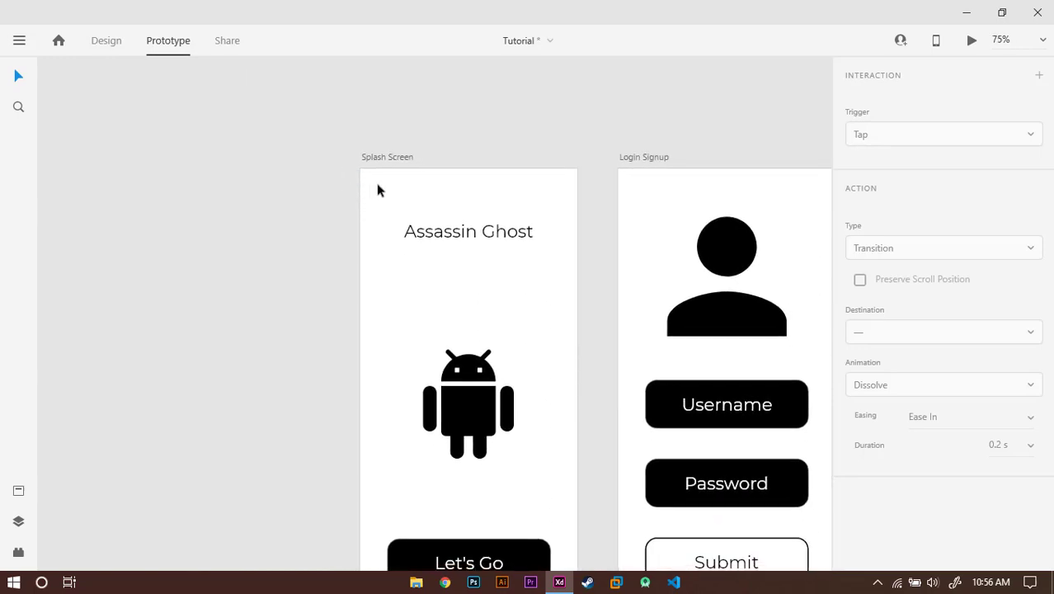
left_click(376, 183)
left_click(323, 198)
Preview the prototype, tapping Let's Go to move from Splash Screen to Login Signup
left_click(971, 42)
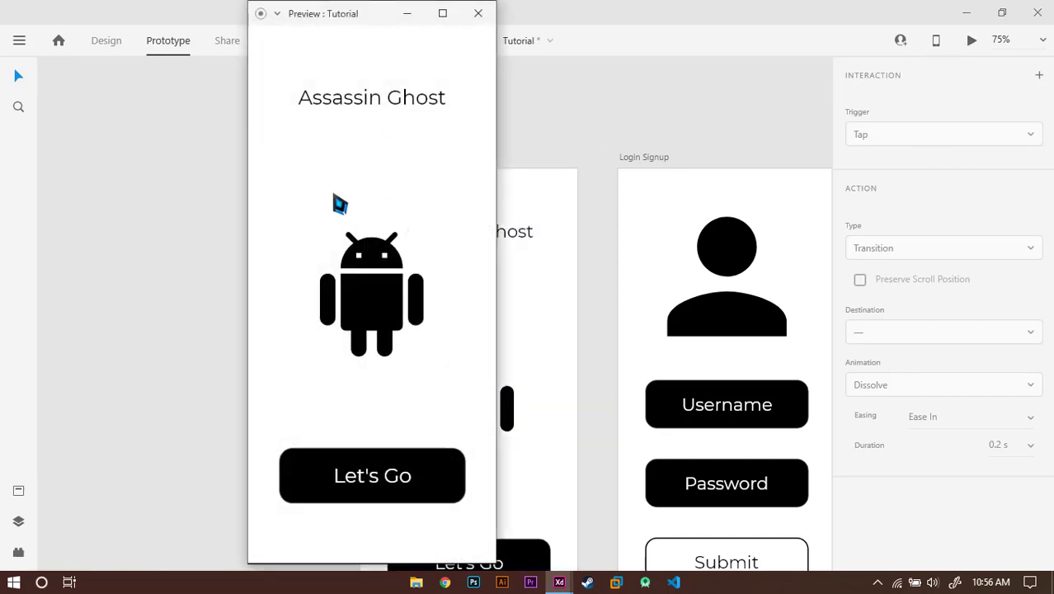
left_click(384, 477)
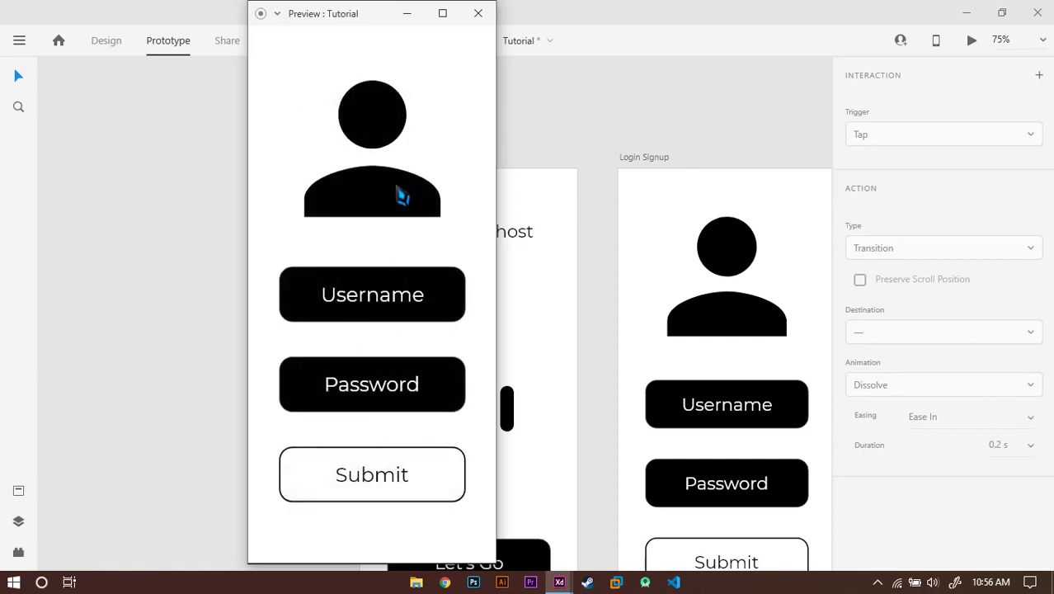
left_click(478, 13)
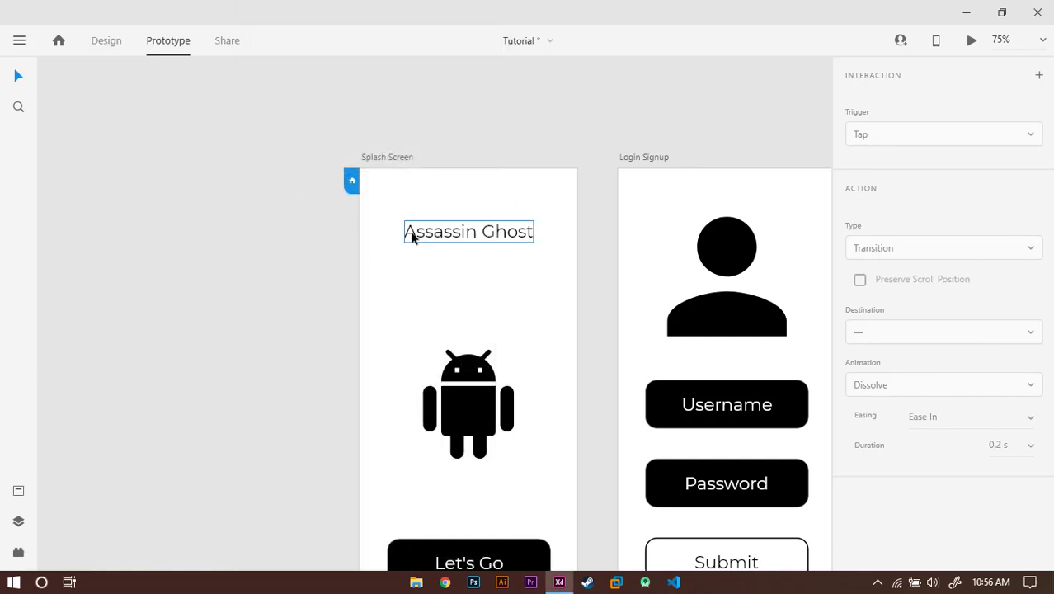
key("ctrl+minus")
left_click_drag(482, 258, 309, 226)
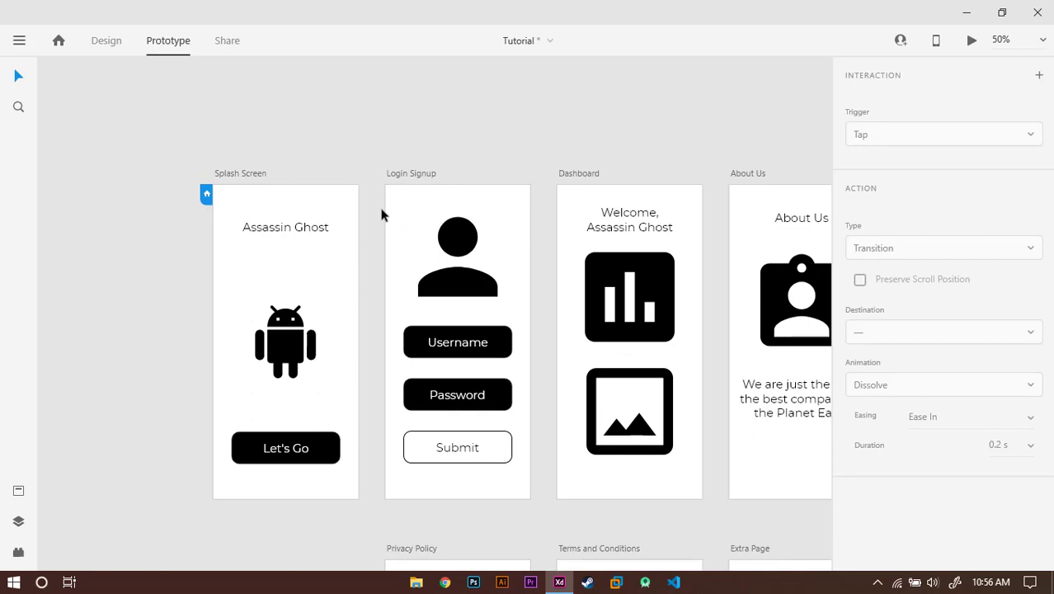
left_click(398, 203)
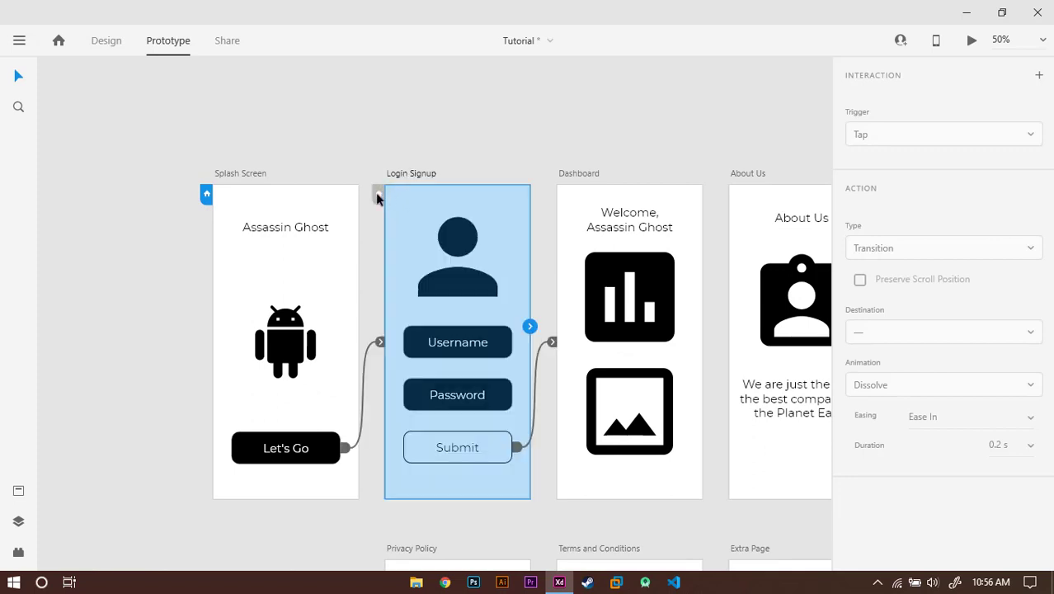
left_click(377, 193)
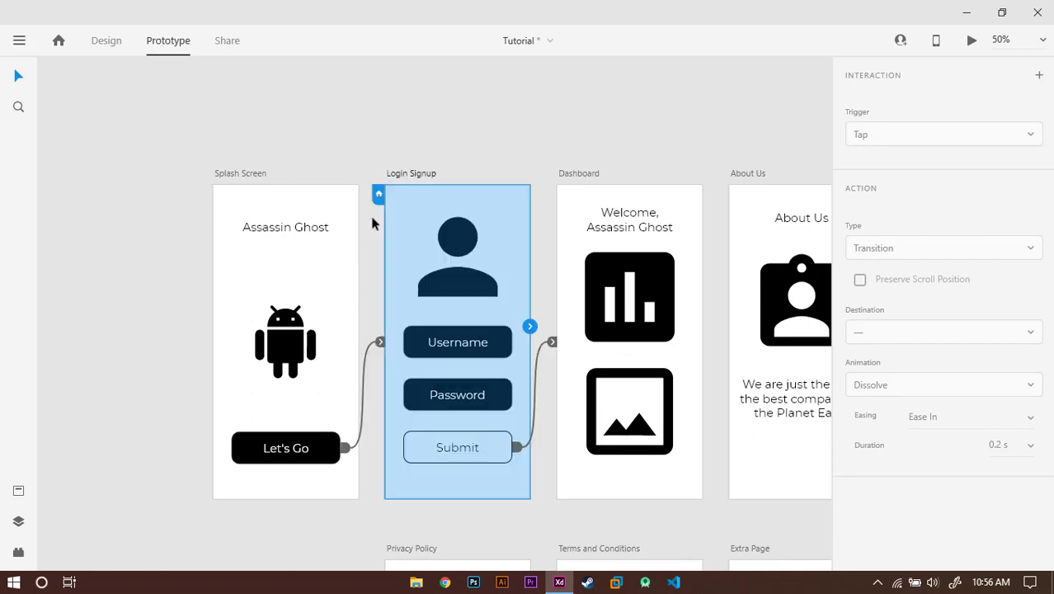
left_click(971, 42)
left_click(478, 14)
left_click(260, 186)
left_click(207, 195)
left_click(173, 202)
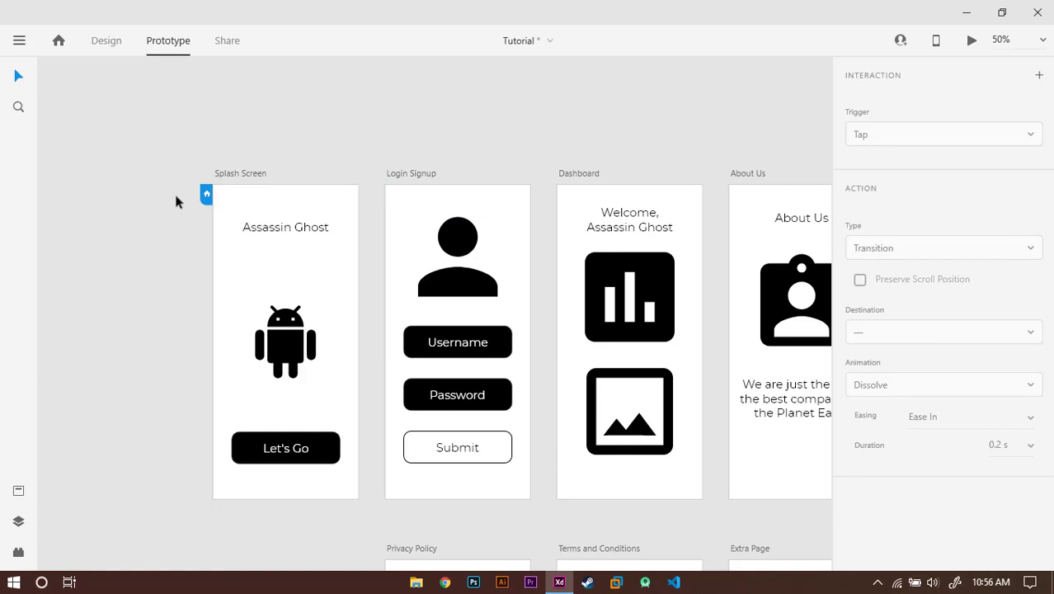
key("ctrl+minus")
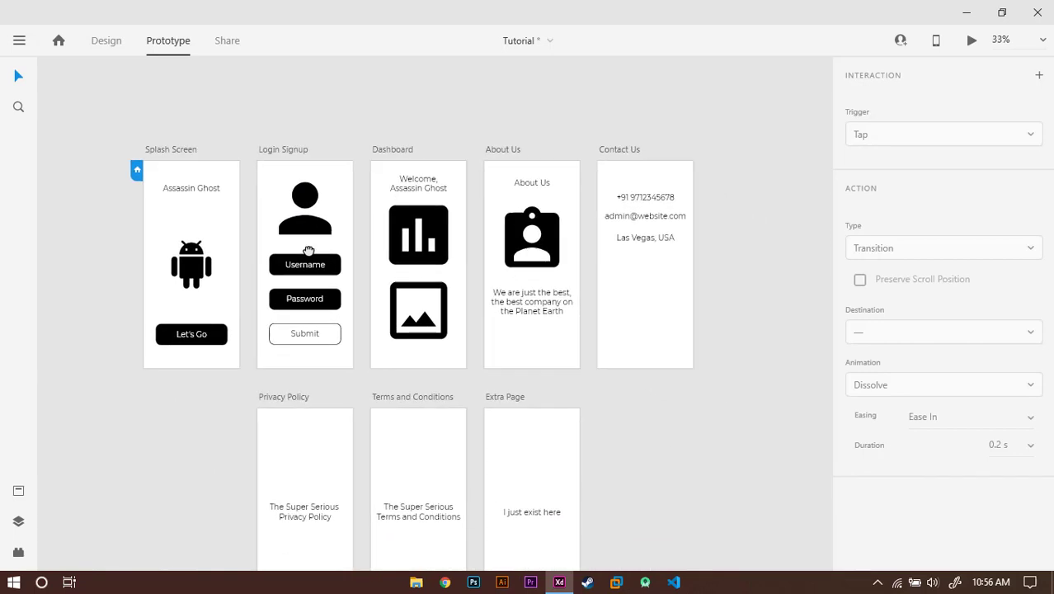
mouse_move(411, 306)
left_mouse_down()
mouse_move(345, 231)
mouse_move(359, 207)
left_mouse_up()
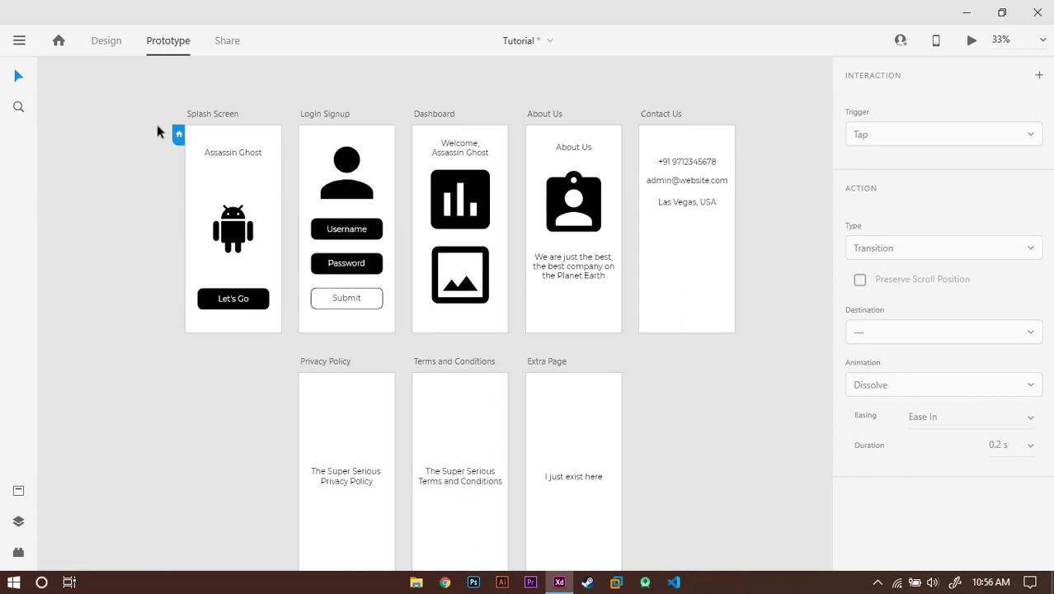
mouse_move(157, 124)
left_mouse_down()
mouse_move(731, 295)
mouse_move(781, 469)
left_mouse_up()
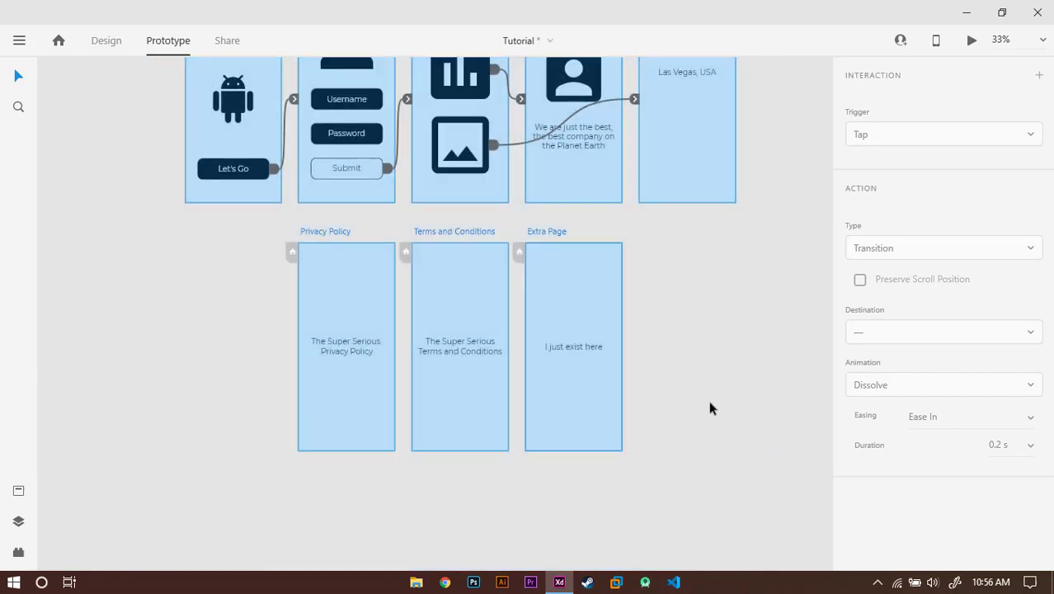
scroll(708, 400, "up", 2)
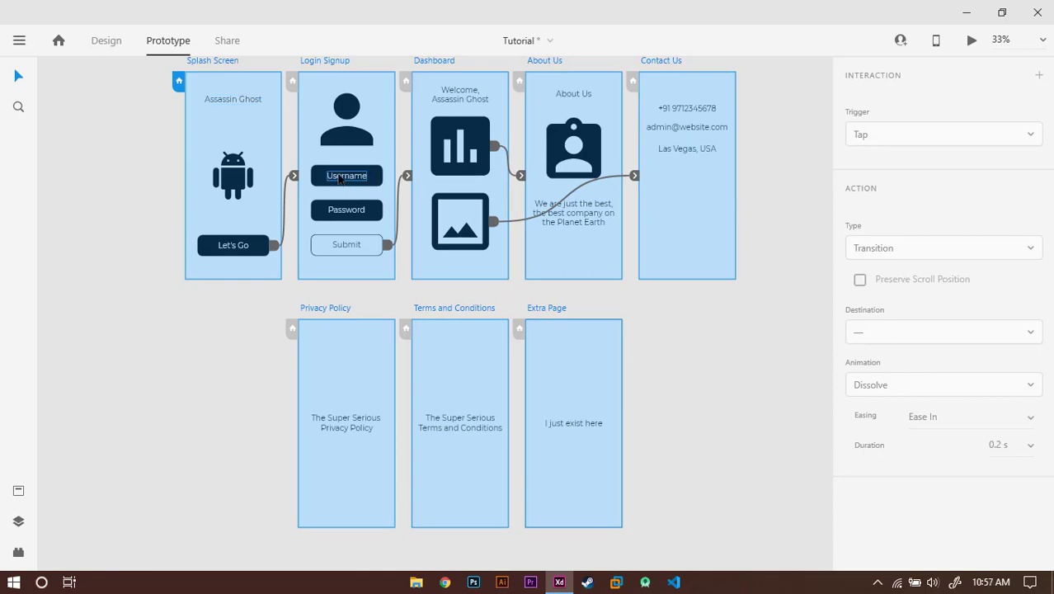
left_click(227, 40)
scroll(329, 216, "up", 1)
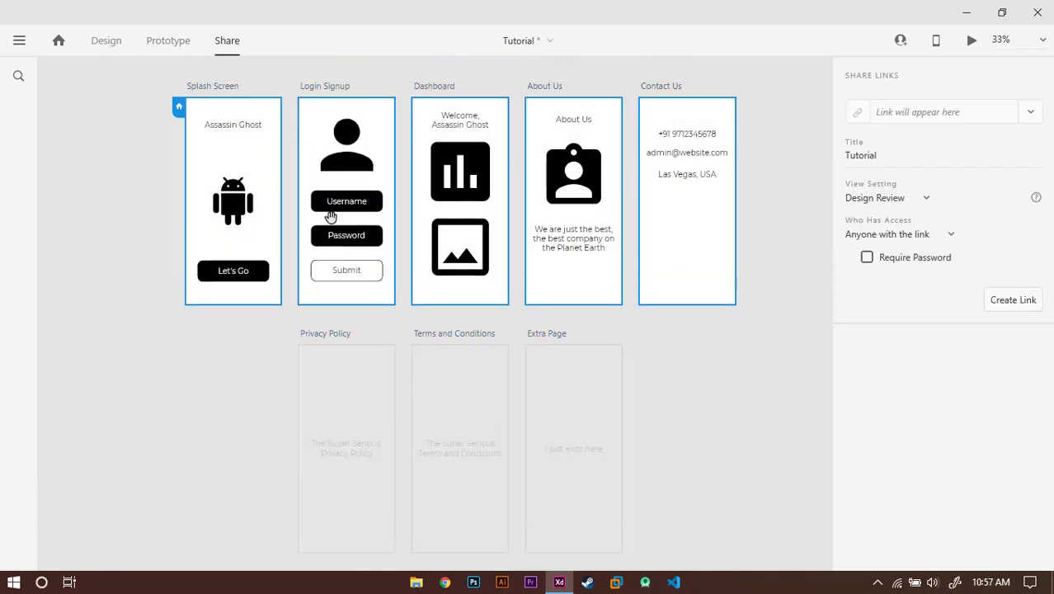
scroll(276, 147, "up", 1)
left_click(169, 41)
scroll(288, 247, "down", 3)
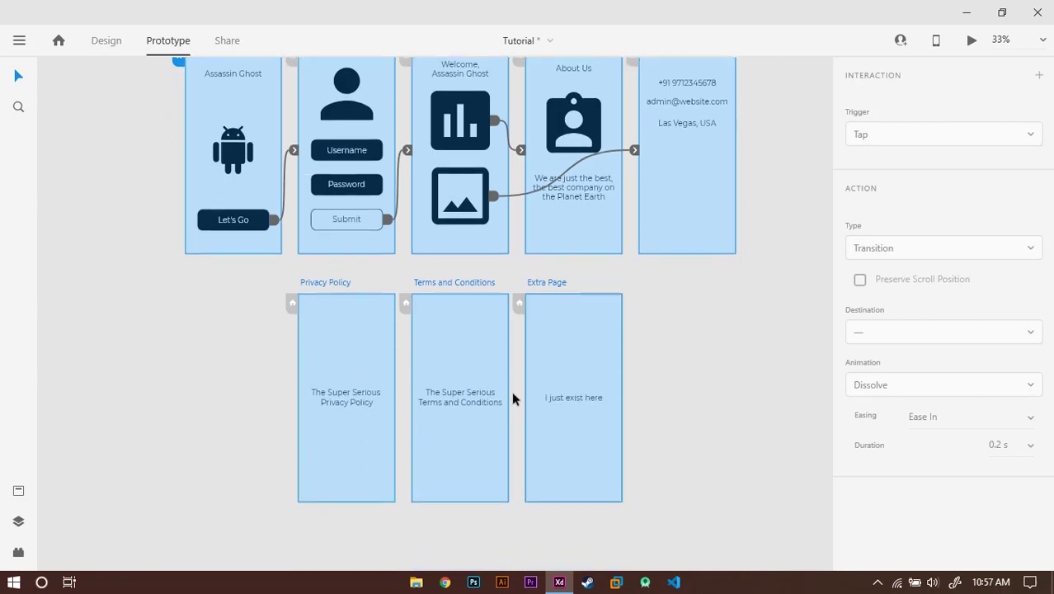
scroll(358, 372, "up", 1)
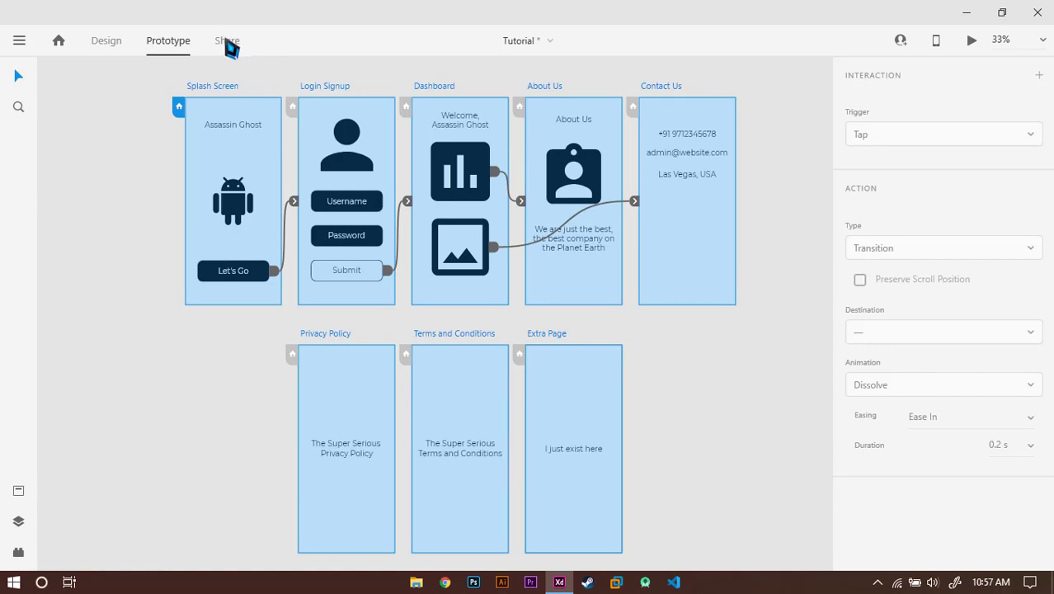
left_click(149, 107)
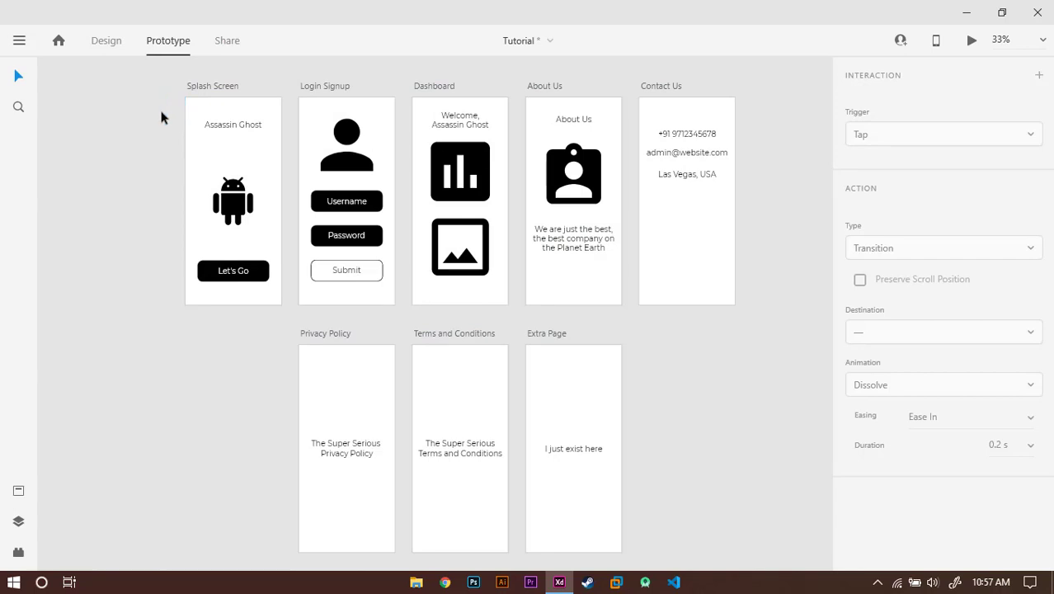
Select Splash Screen and check which screens the Share tab includes
left_click(197, 123)
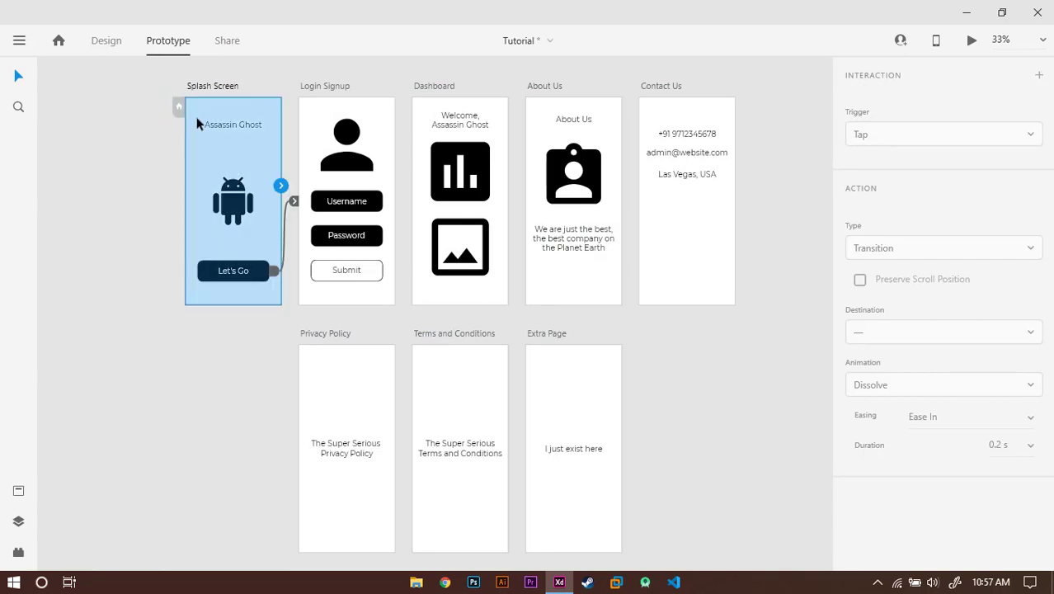
left_click(227, 40)
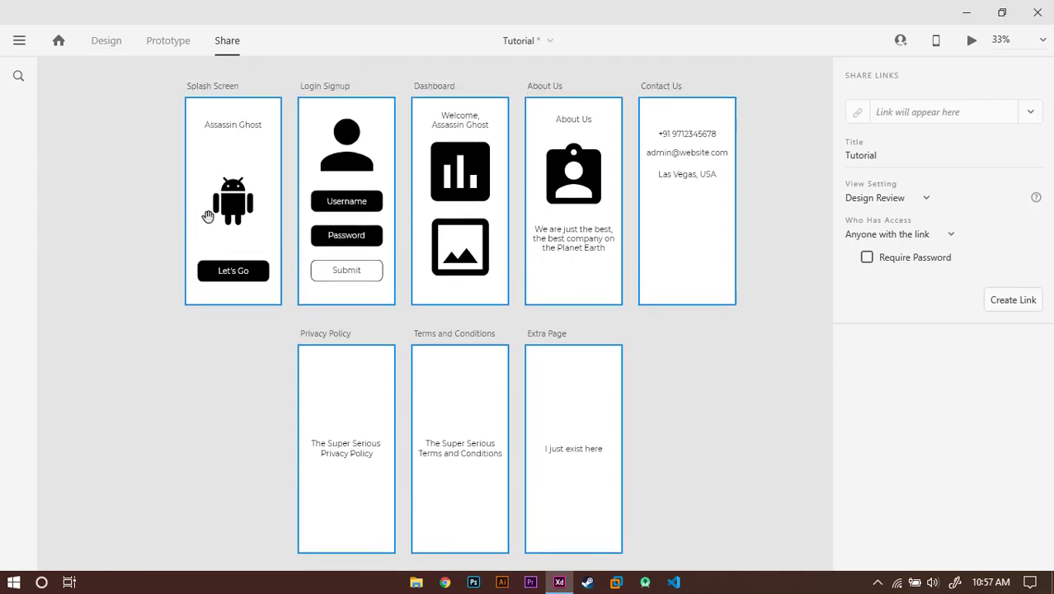
left_click(169, 43)
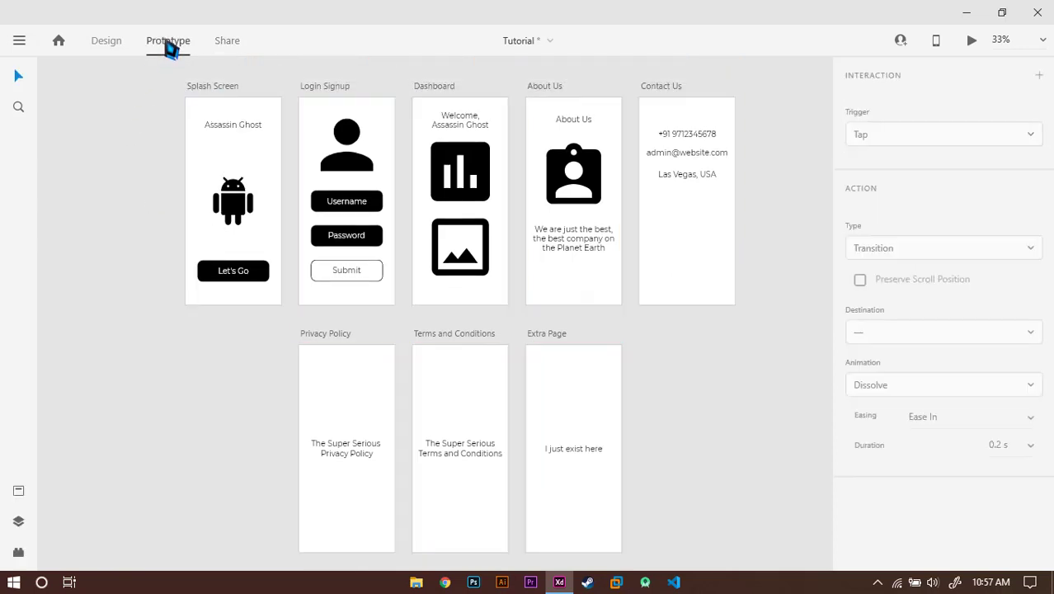
Set the Splash Screen artboard as the home screen via its home icon
left_click(194, 89)
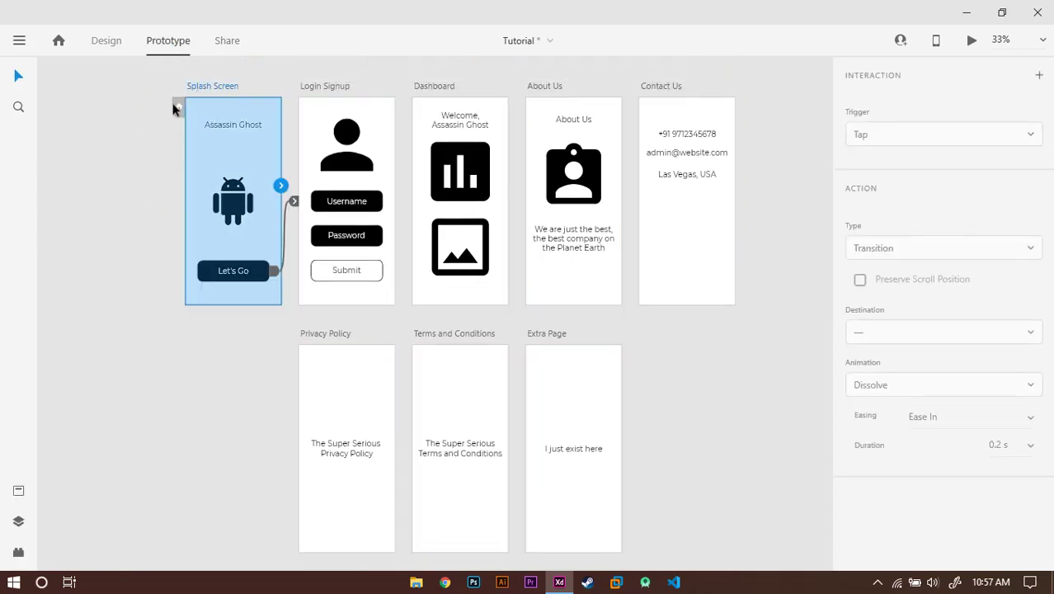
left_click(178, 107)
left_click_drag(286, 339, 653, 523)
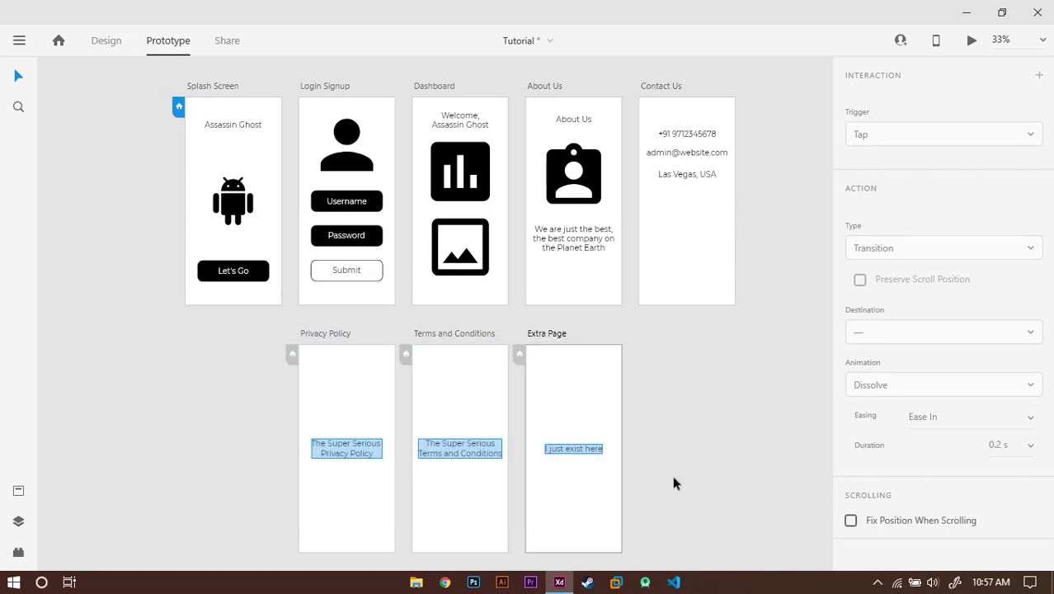
left_click(669, 476)
left_click(272, 219)
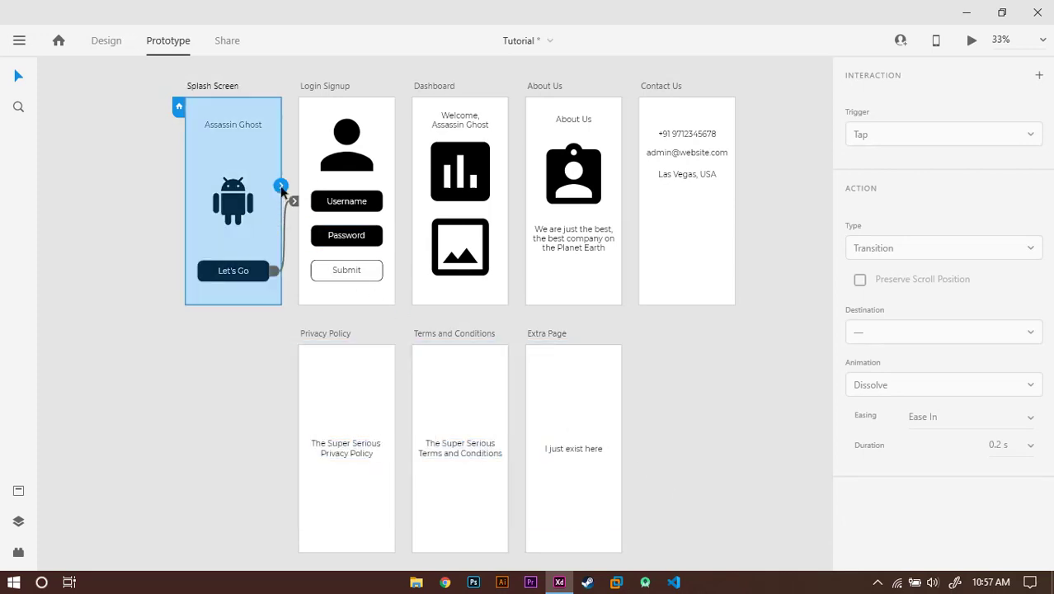
Try linking Splash Screen's Android icon to Privacy Policy, then undo that link
left_click(229, 196)
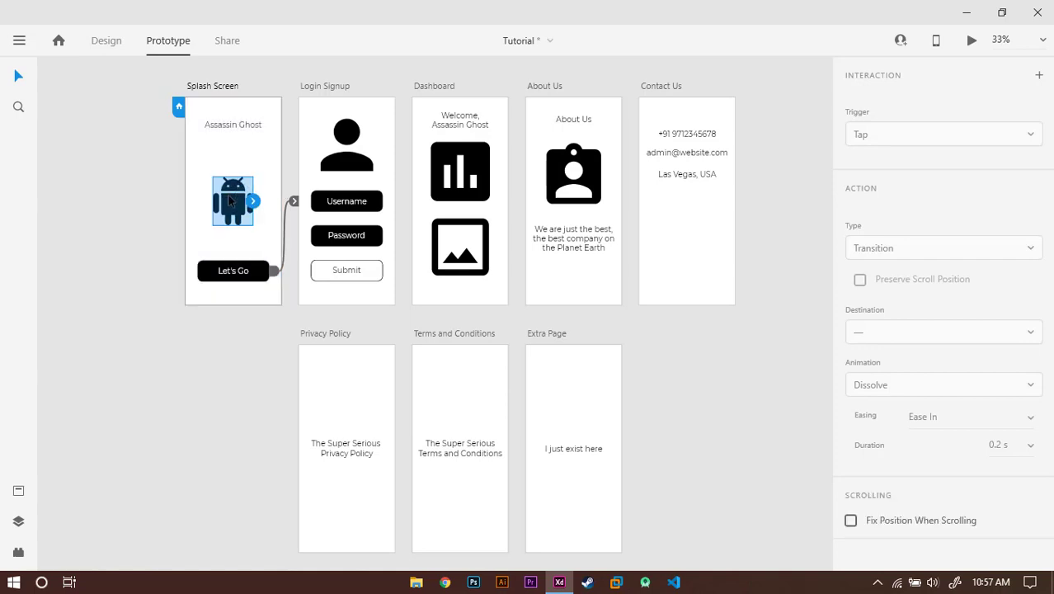
left_click_drag(253, 201, 342, 421)
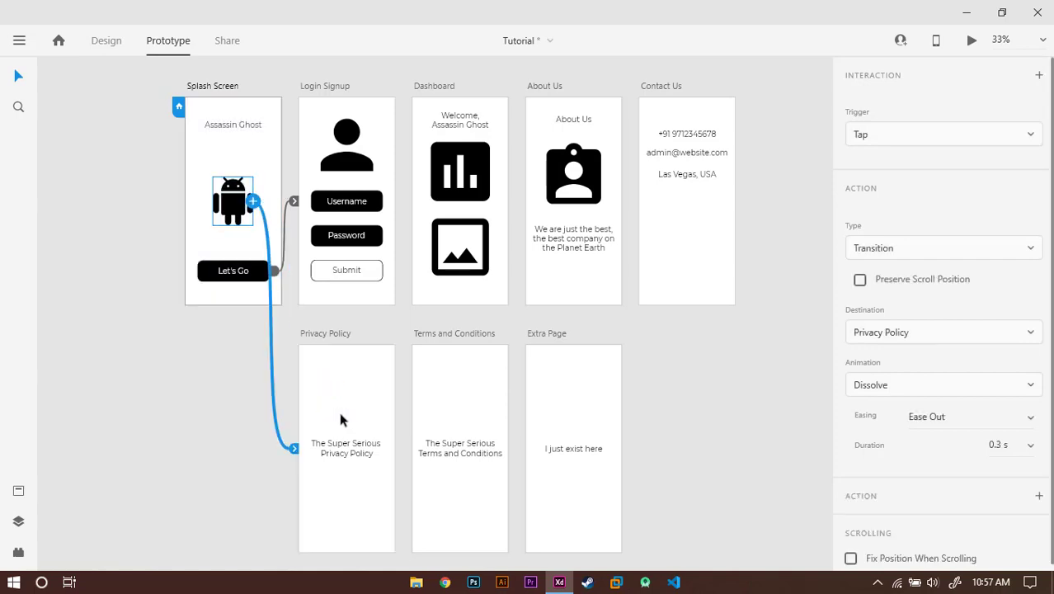
key("ctrl+z")
left_click(244, 352)
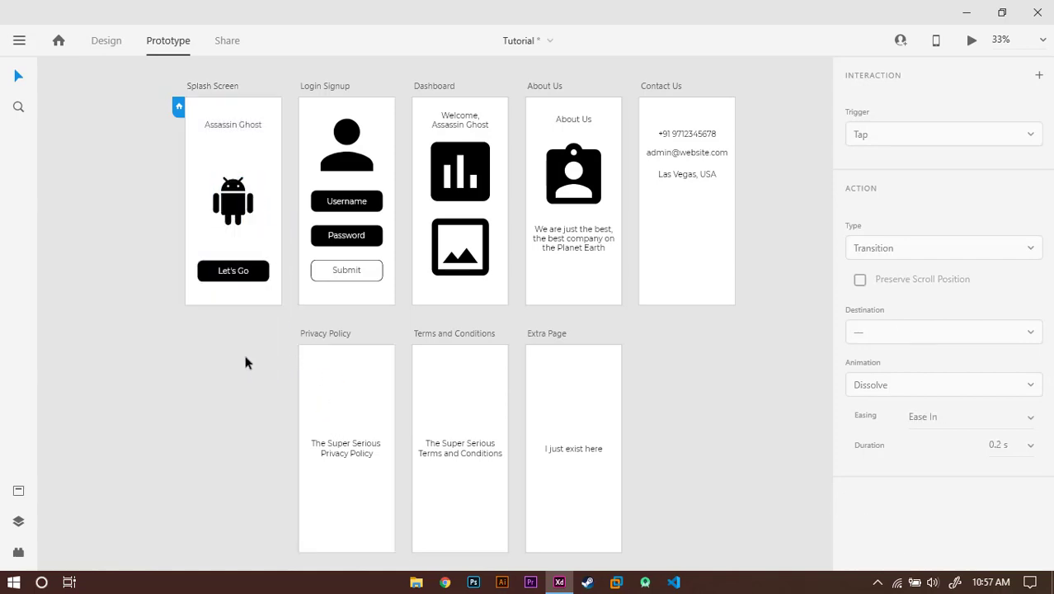
Wire Login Signup's Submit button to Privacy Policy, Terms and Conditions, and Extra Page
left_click(345, 275)
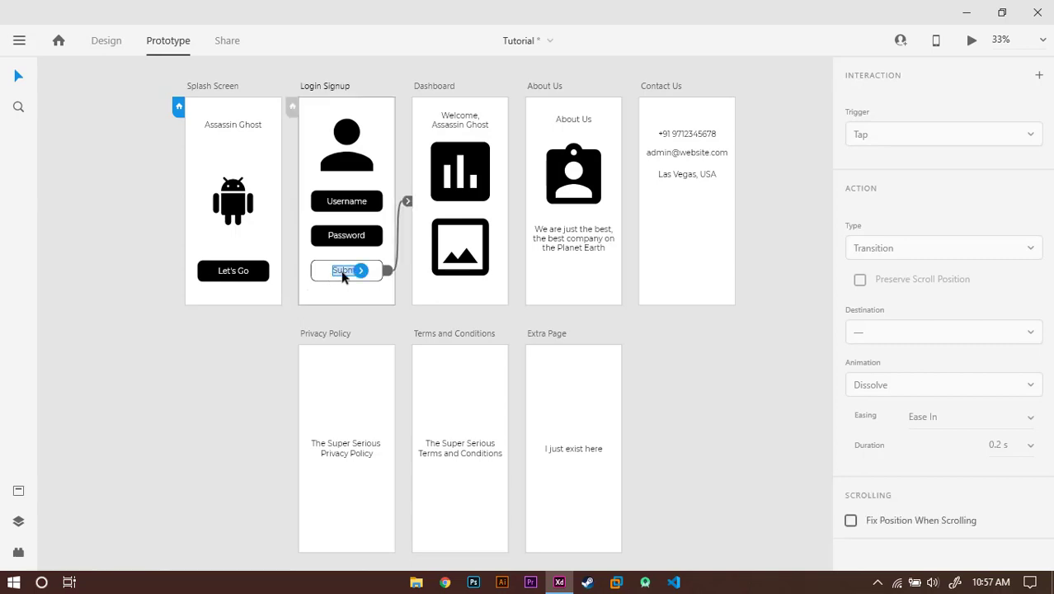
mouse_move(357, 271)
left_mouse_down()
mouse_move(381, 270)
mouse_move(360, 355)
left_mouse_up()
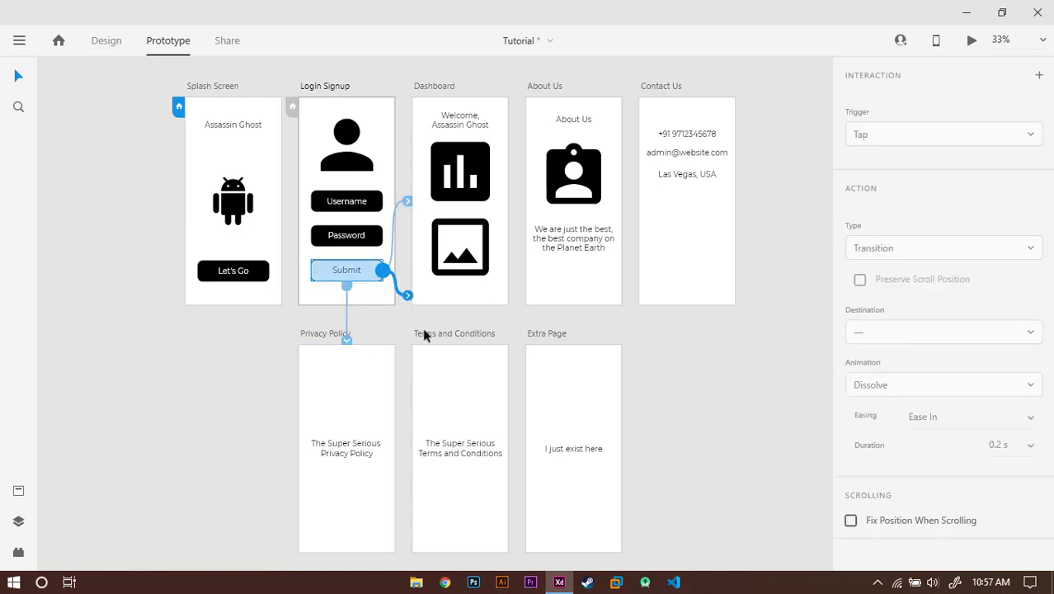
left_click_drag(382, 271, 429, 363)
left_click_drag(382, 271, 546, 348)
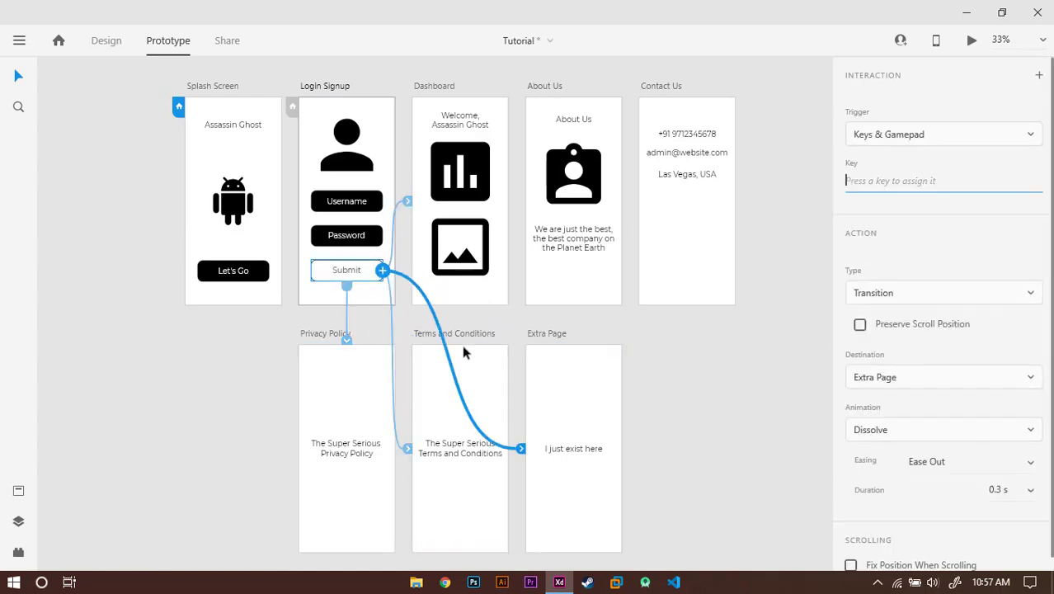
left_click(207, 353)
Undo Submit's two newest wires and recheck which screens the Share tab includes
left_click(226, 40)
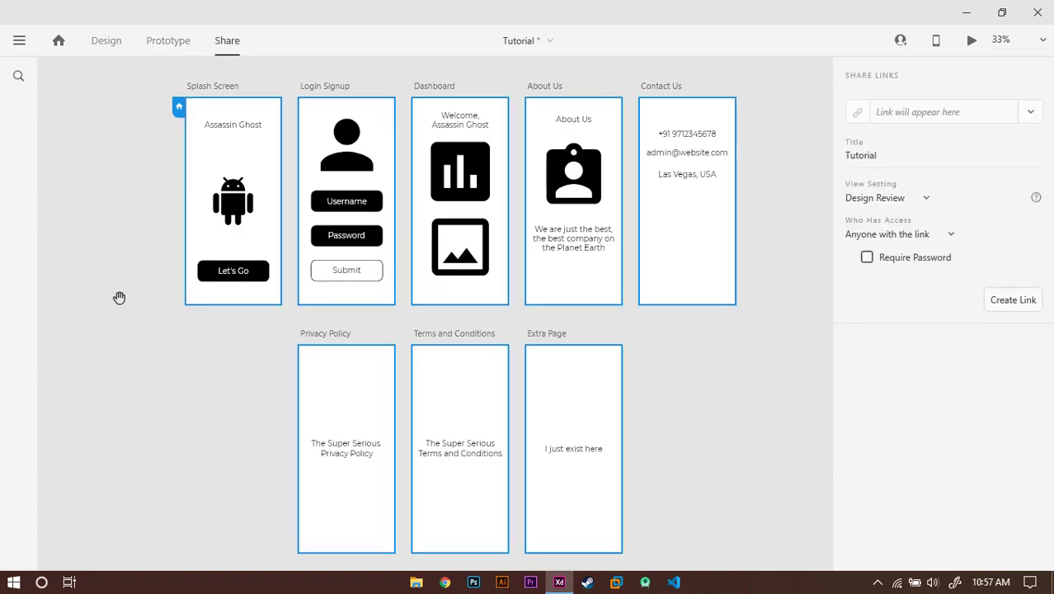
left_click(168, 40)
key("ctrl+z")
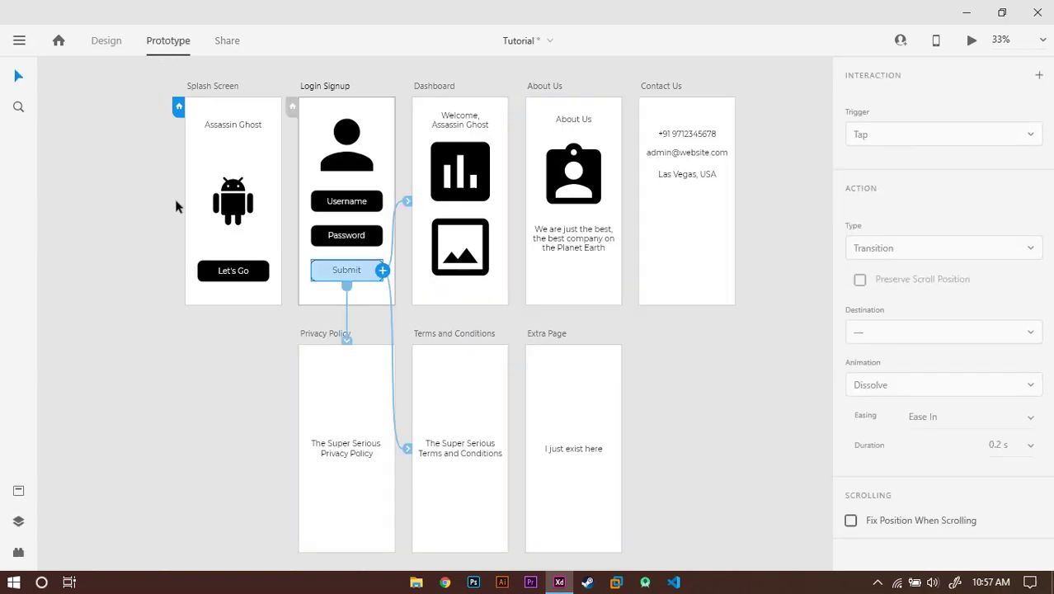
key("ctrl+z")
left_click(177, 394)
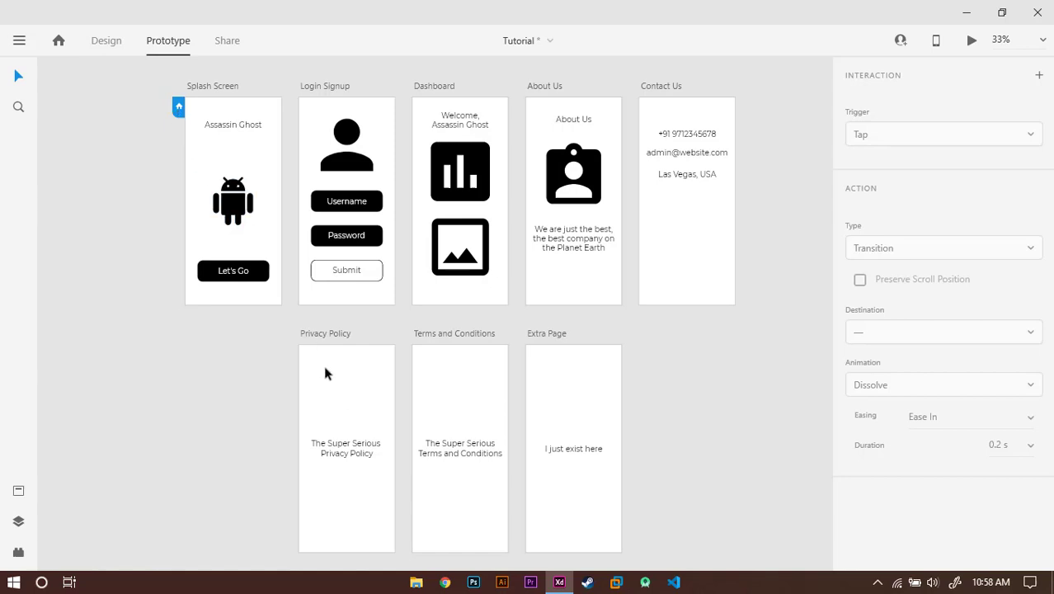
scroll(338, 313, "down", 1)
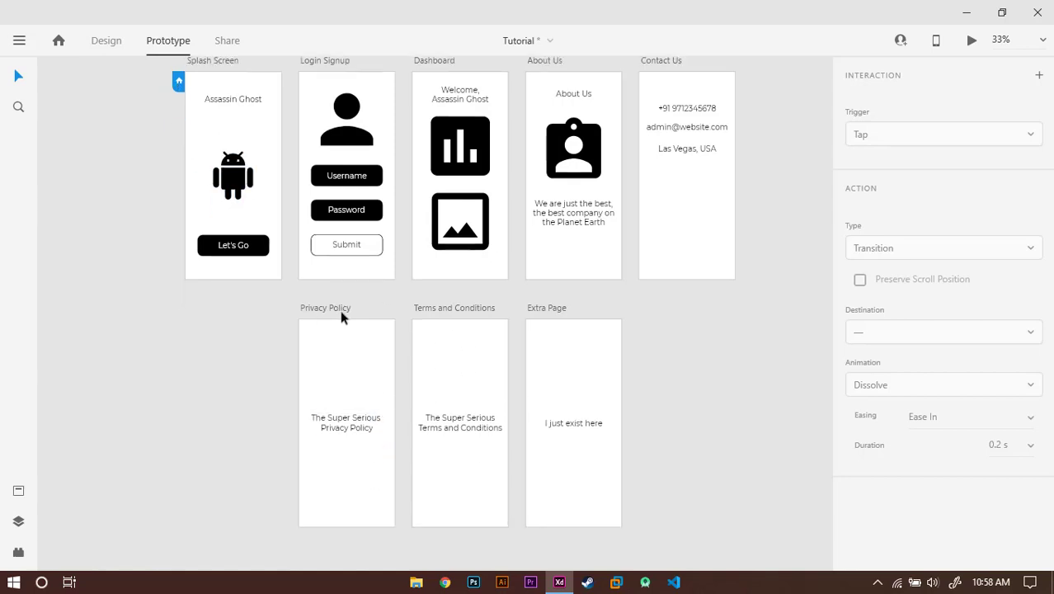
scroll(341, 313, "up", 1)
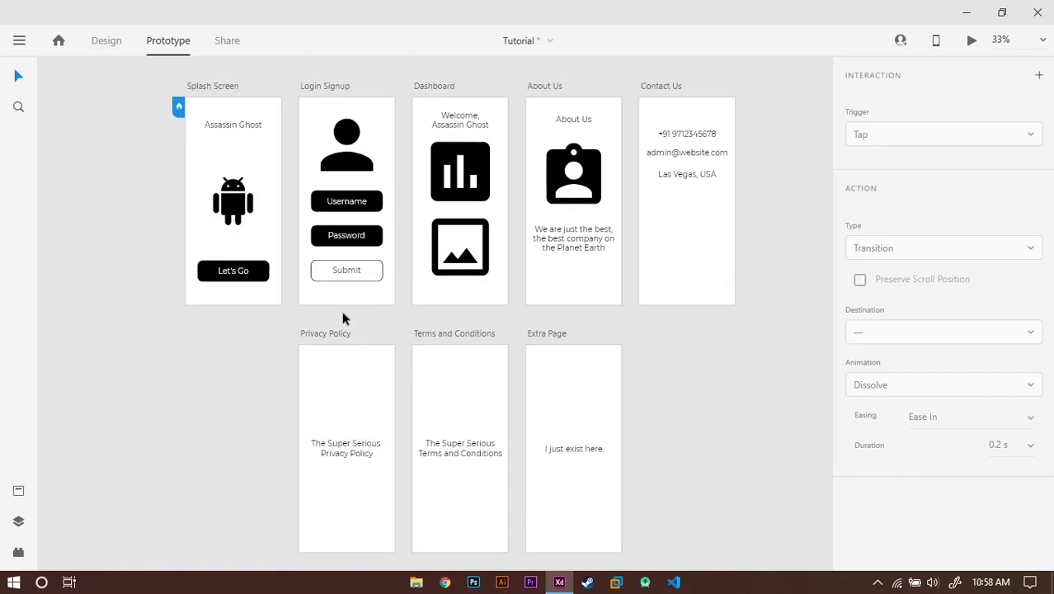
left_click(227, 41)
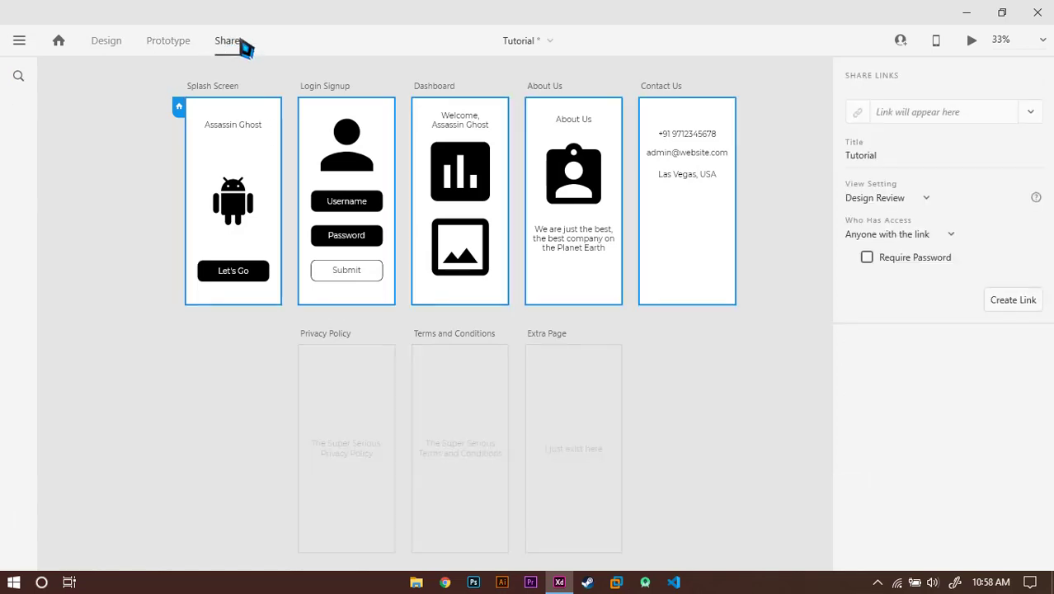